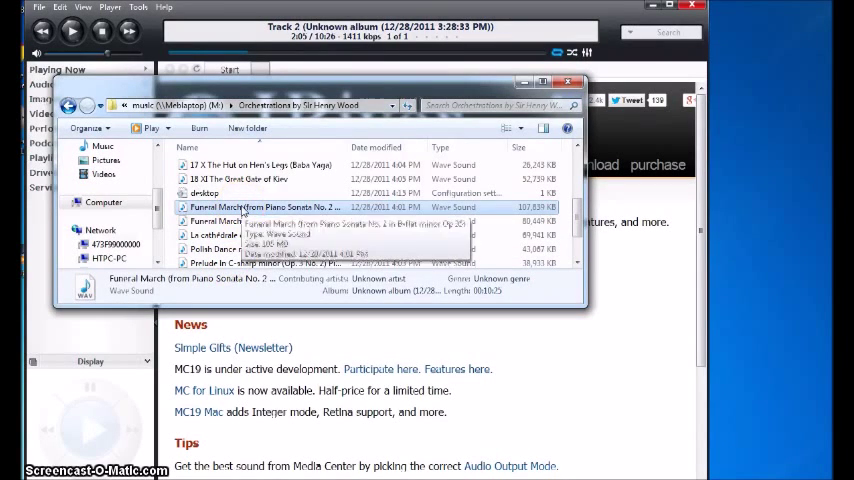
- Play the Funeral March WAV in JRiver Media Center 19 via Open with, then bring the player forward
right_click(243, 210)
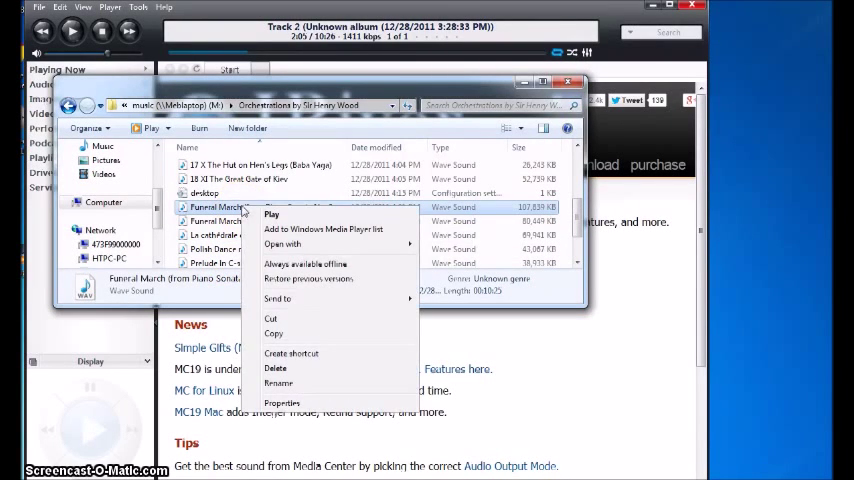
mouse_move(283, 244)
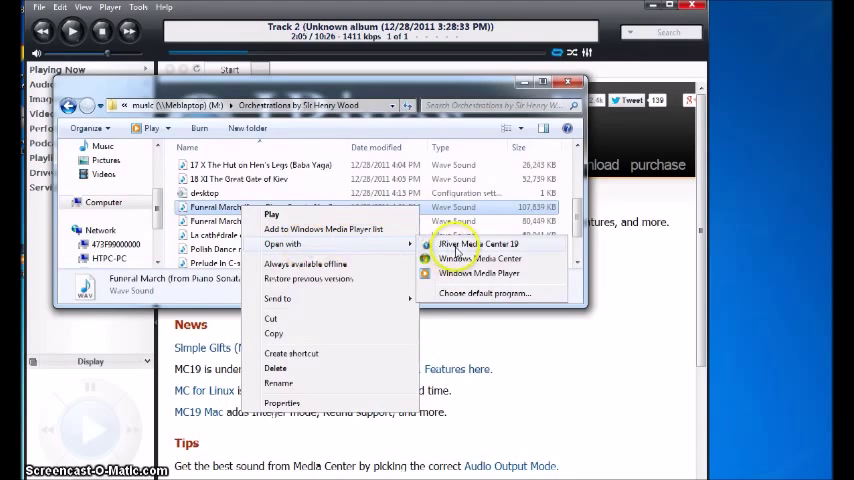
click(477, 244)
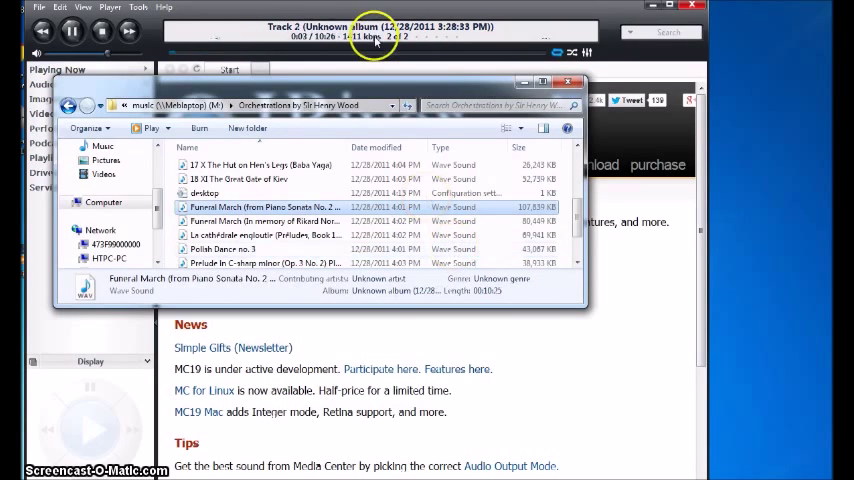
click(242, 10)
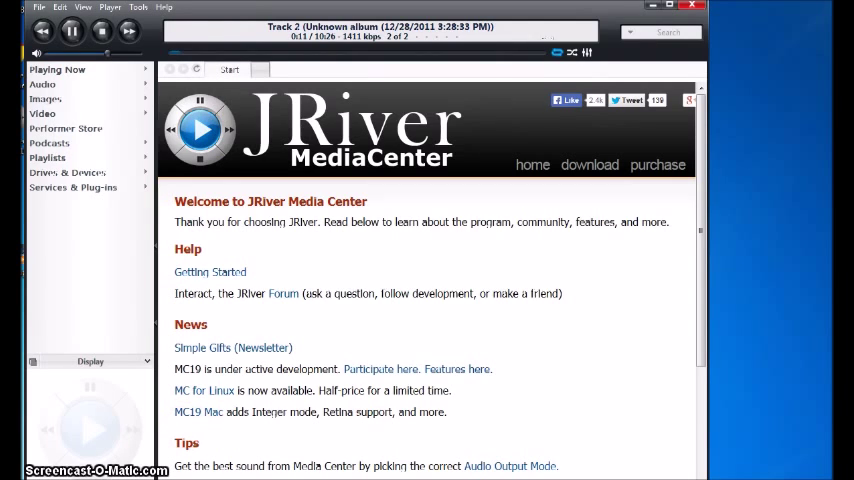
key(alt+Tab)
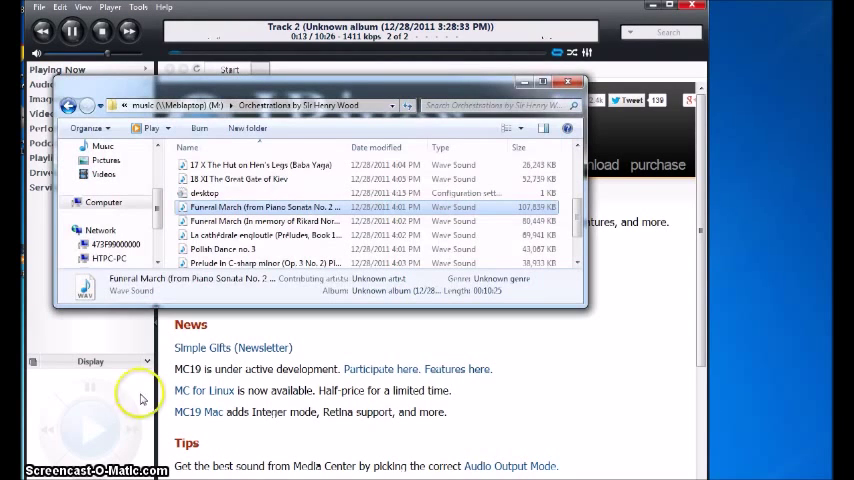
scroll(157, 248, down, 3)
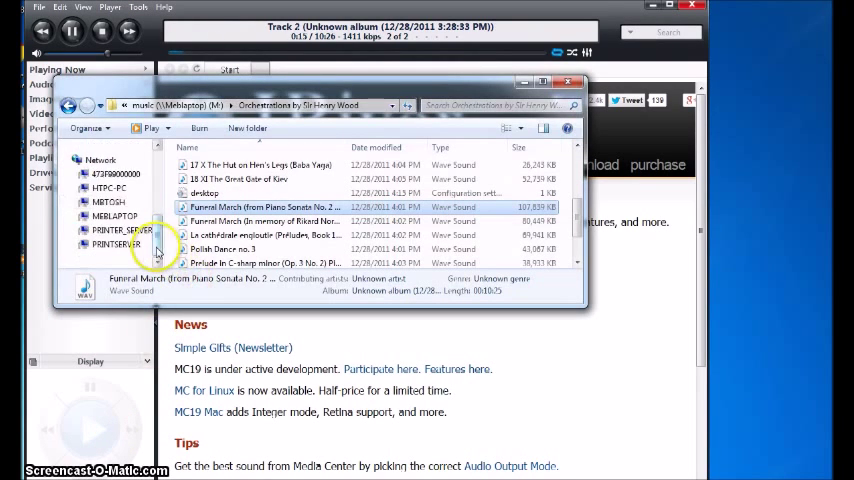
- Open the Network and Sharing Center from the Network entry's Properties
right_click(98, 160)
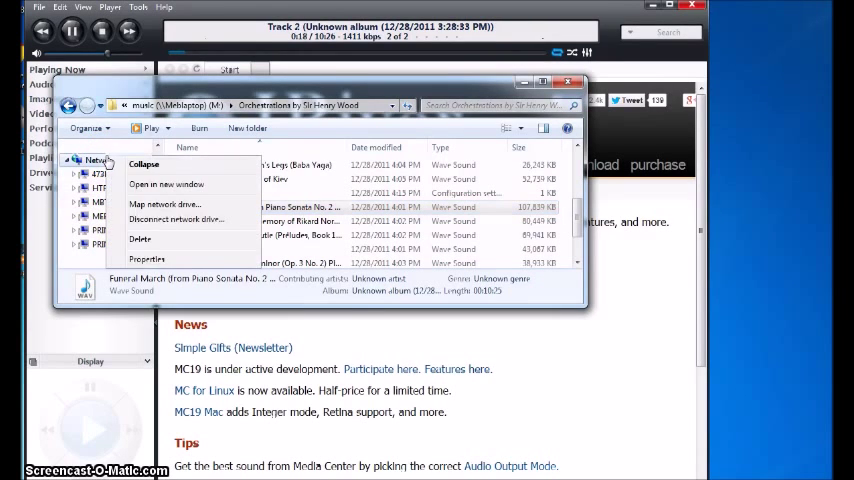
click(147, 258)
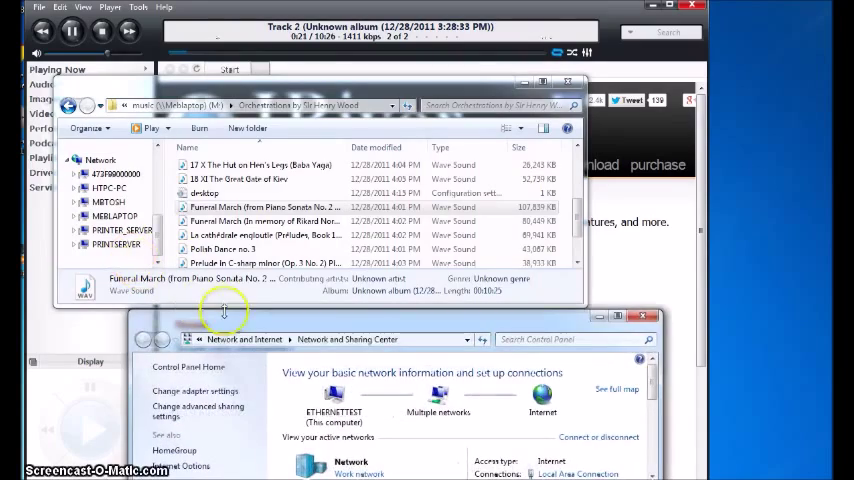
drag(230, 318, 155, 103)
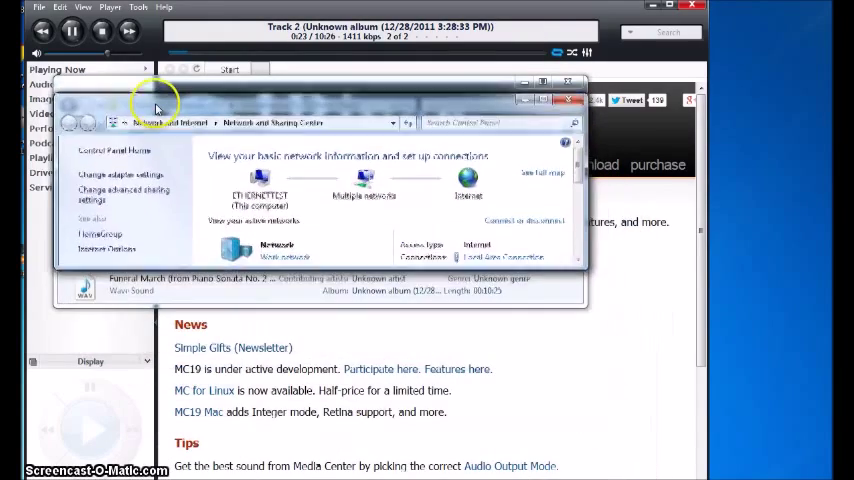
- Show the Local Area Connection adapters in Network Connections, enlarged and moved up-left
click(120, 172)
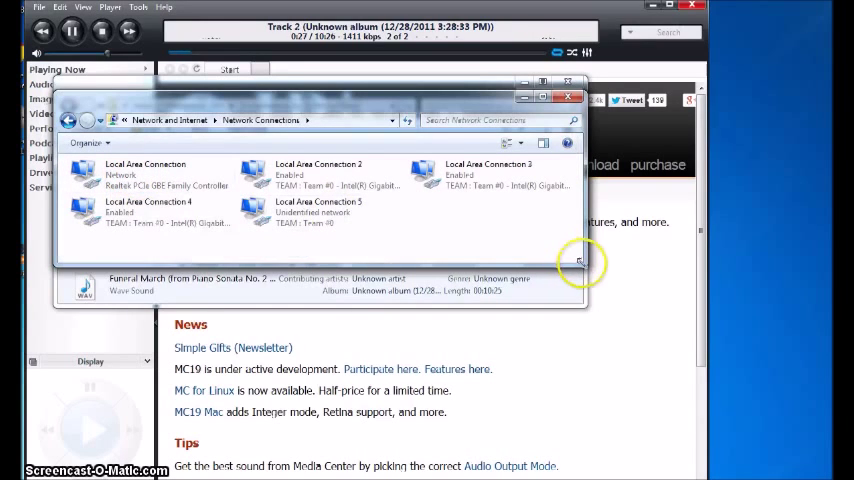
drag(578, 262, 652, 303)
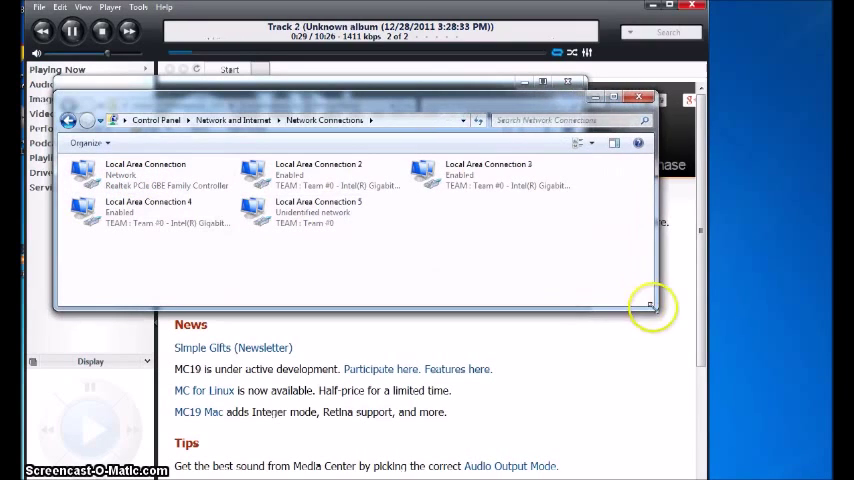
drag(509, 100, 498, 75)
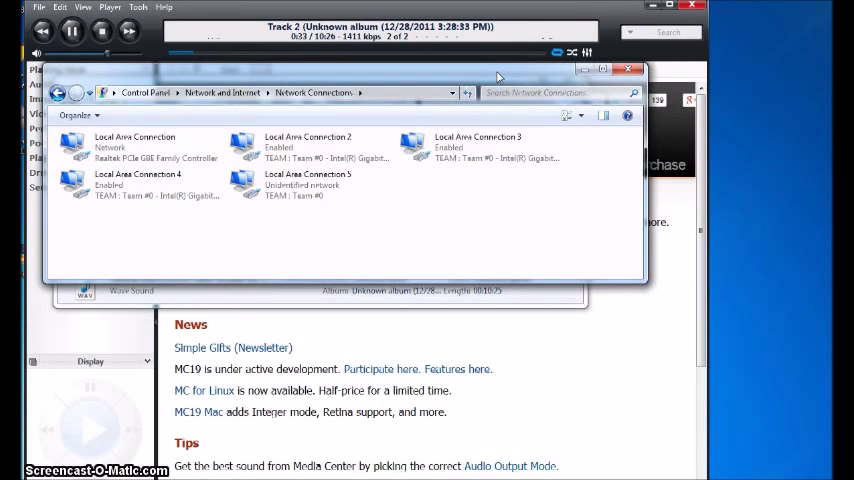